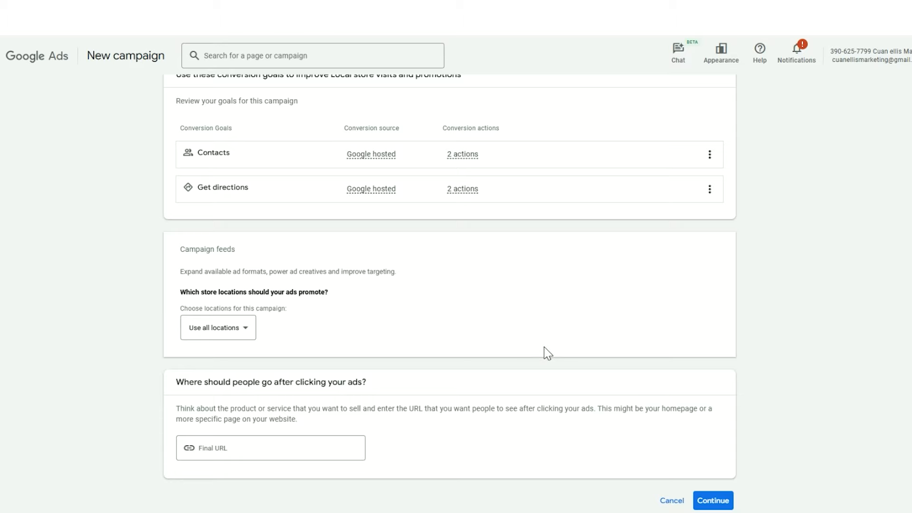
# Accept the campaign setup with all store locations and start a new campaign instead of finishing the saved draft.
pyautogui.scroll(-1, 566, 359)
pyautogui.click(715, 475)
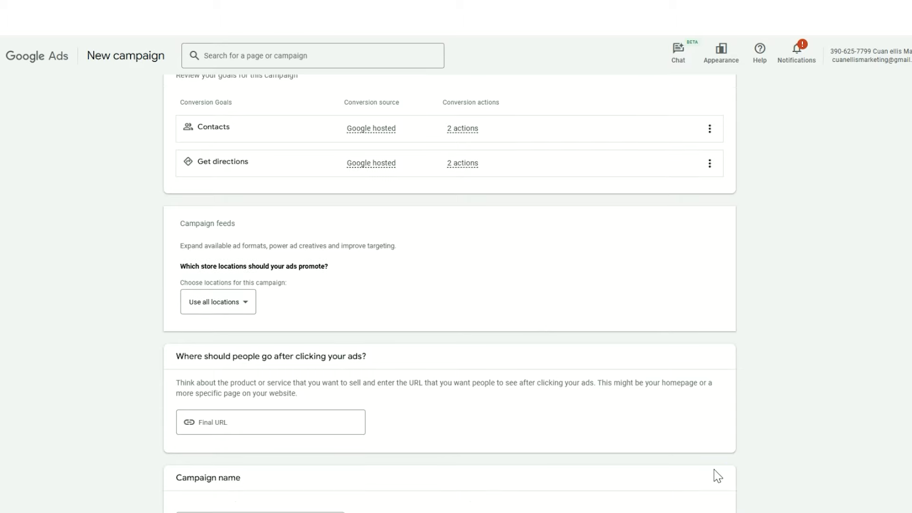
pyautogui.scroll(-3, 528, 272)
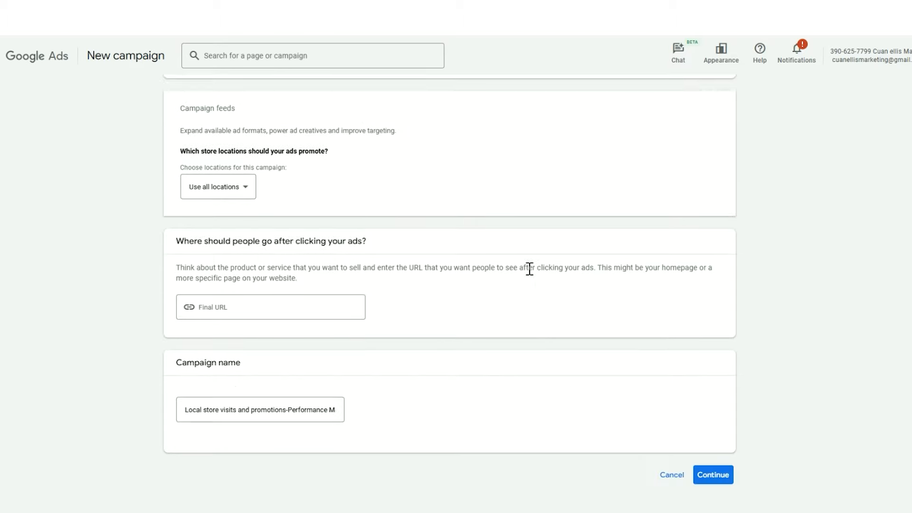
pyautogui.click(713, 477)
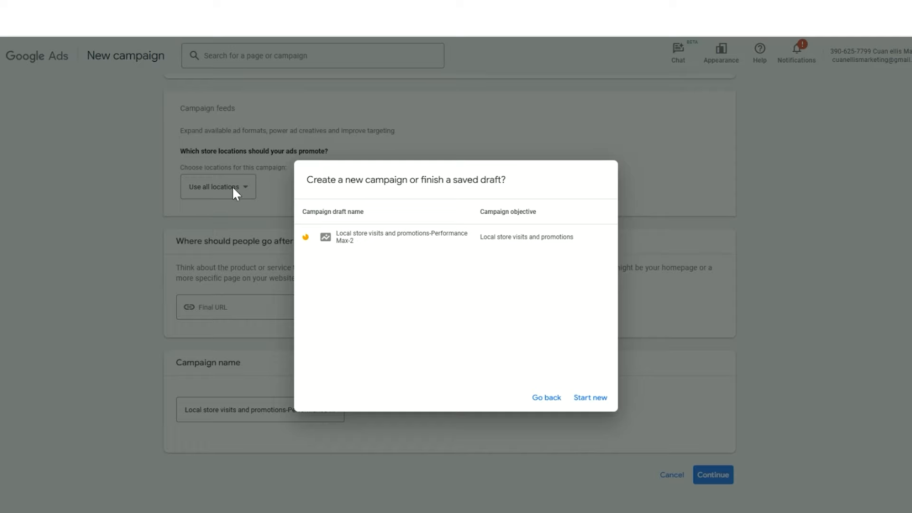
pyautogui.click(595, 398)
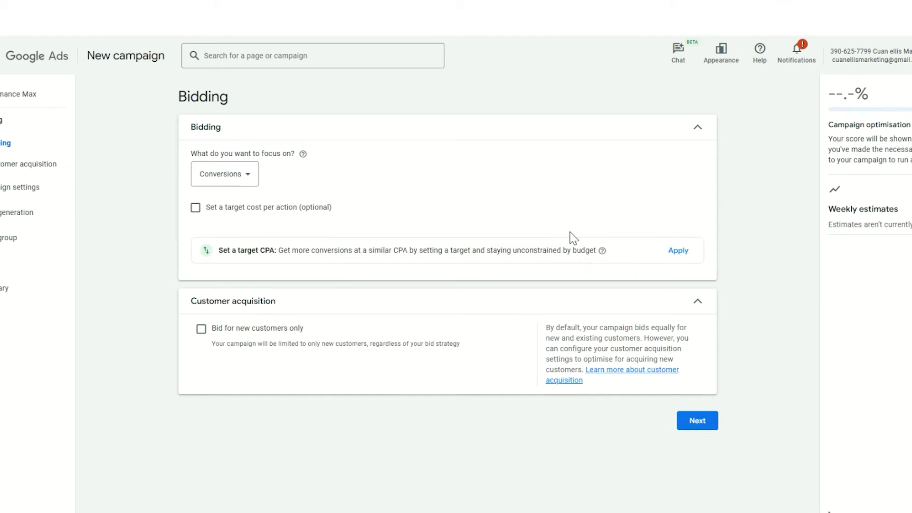
# Keep Conversions as the bidding focus and proceed to the campaign settings.
pyautogui.click(248, 178)
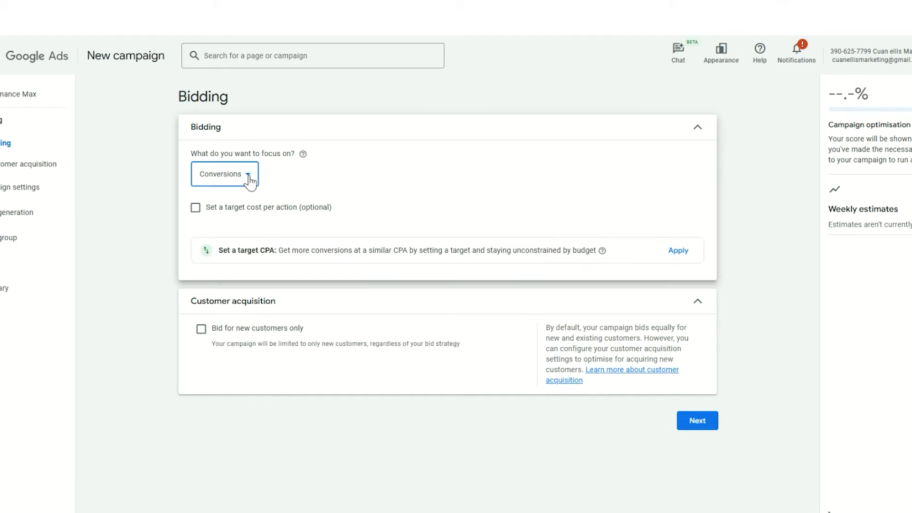
pyautogui.click(360, 199)
pyautogui.click(711, 421)
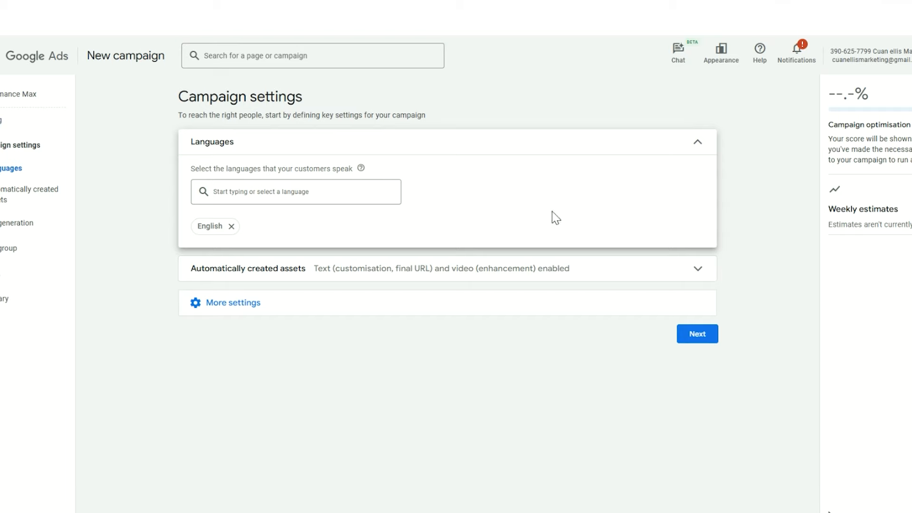
# Turn off text customisation in the automatically created assets settings.
pyautogui.click(431, 271)
pyautogui.click(330, 365)
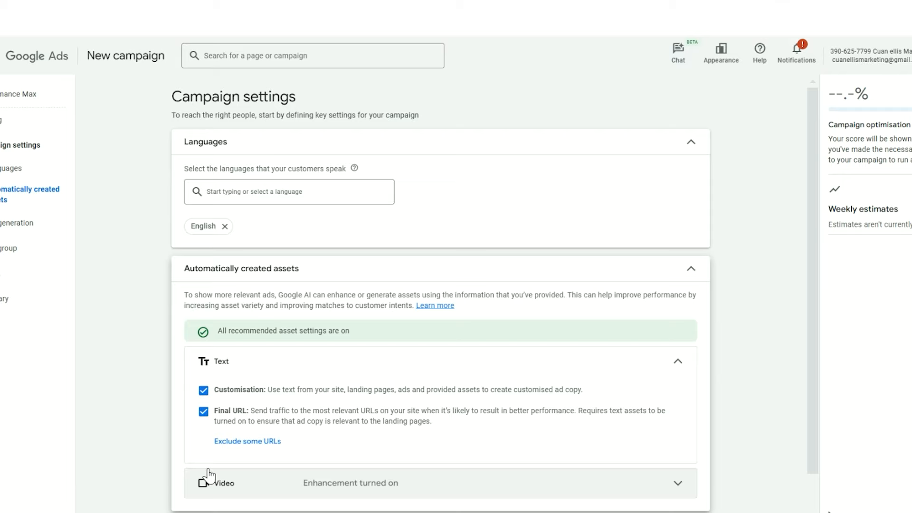
pyautogui.click(204, 390)
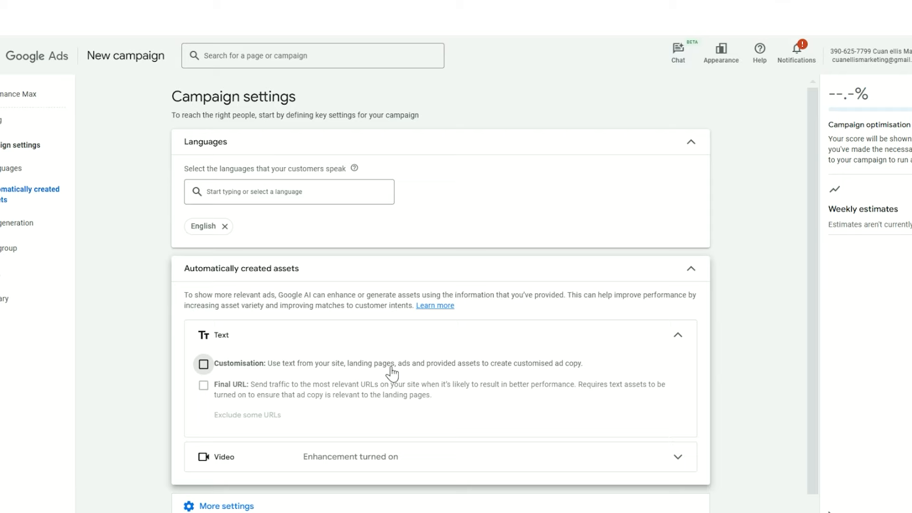
# Review the additional campaign settings, accept them and skip AI asset generation to reach the asset group.
pyautogui.scroll(-1, 392, 374)
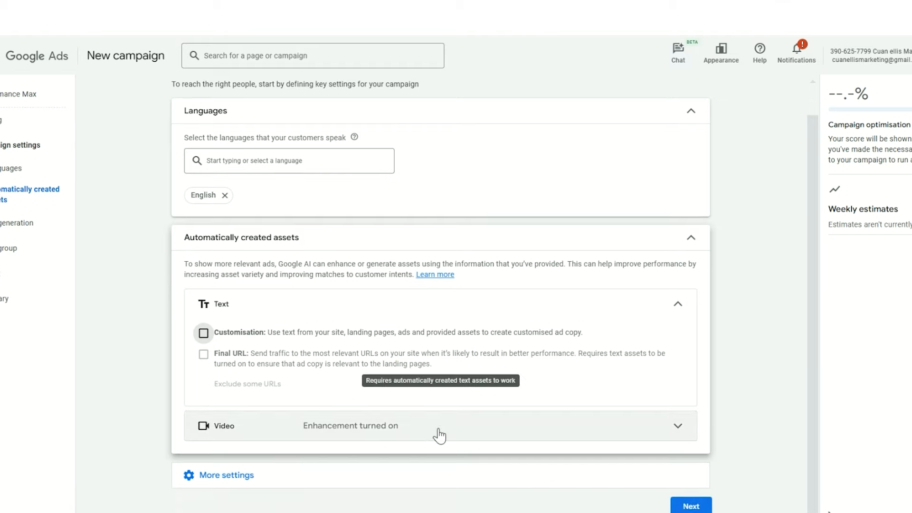
pyautogui.scroll(1, 619, 432)
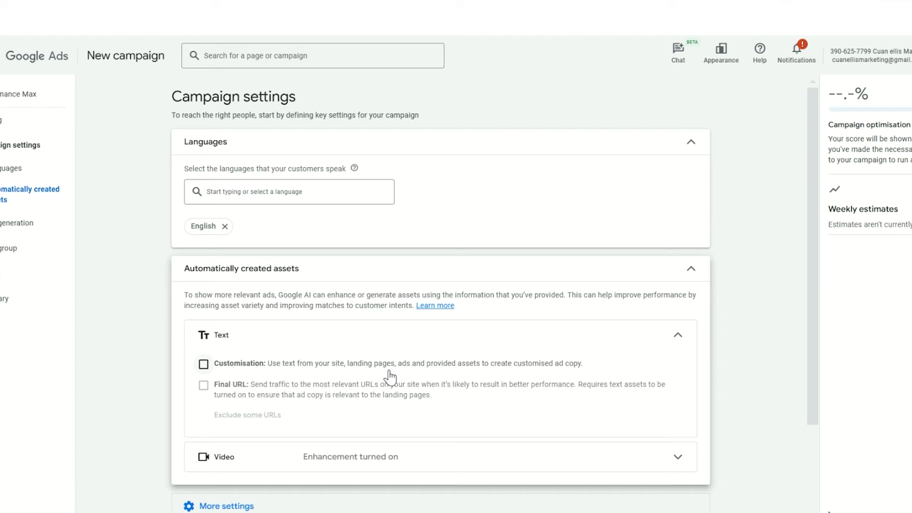
pyautogui.scroll(-2, 390, 377)
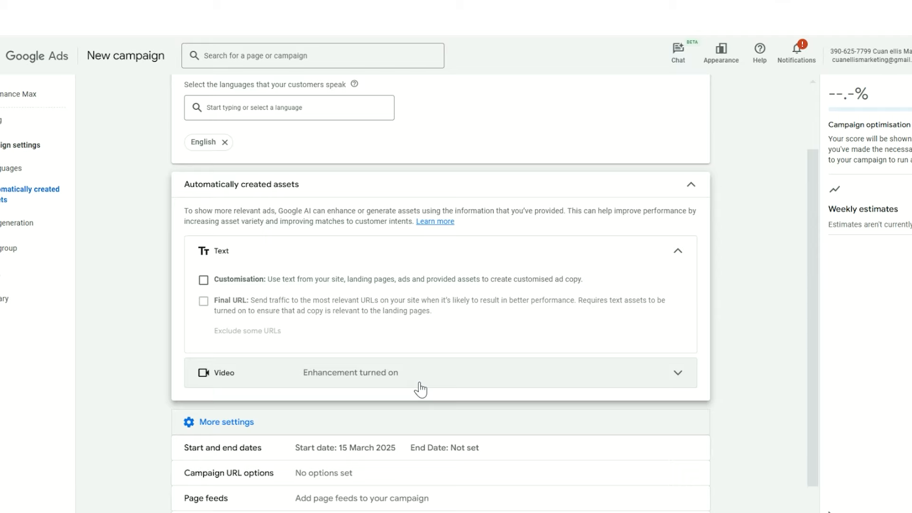
pyautogui.scroll(-1, 421, 389)
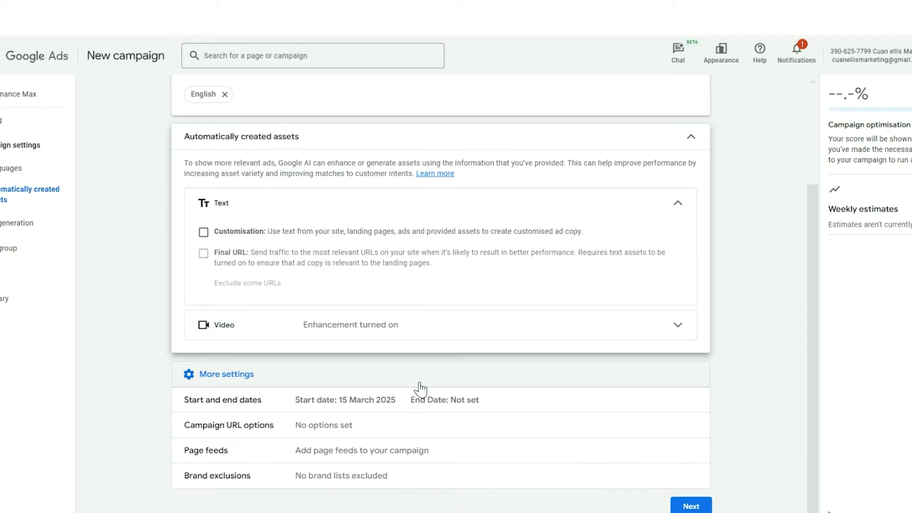
pyautogui.click(691, 506)
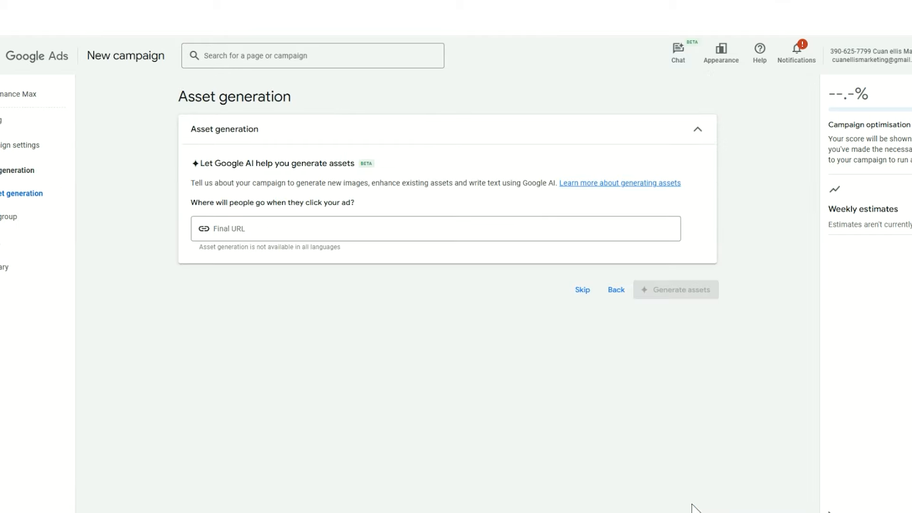
pyautogui.click(582, 291)
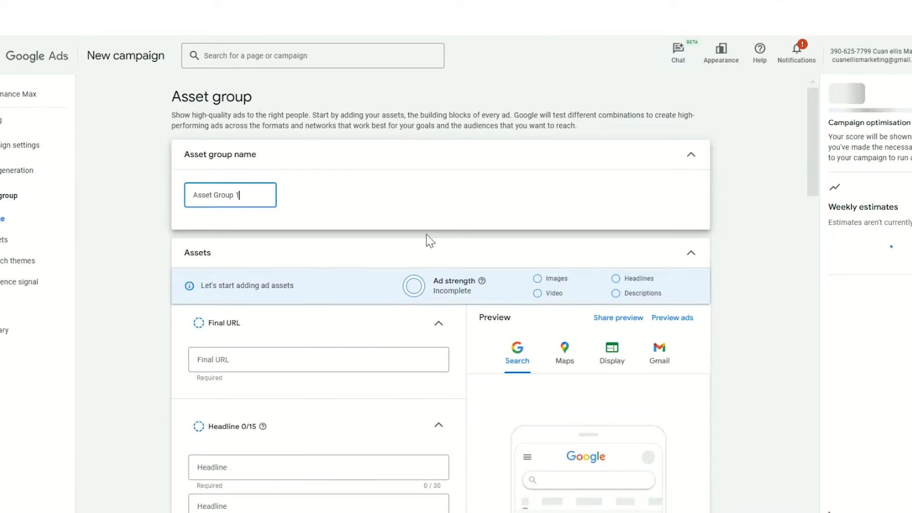
# Examine the asset group's final URL, headline, long headline and description fields.
pyautogui.scroll(-4, 436, 210)
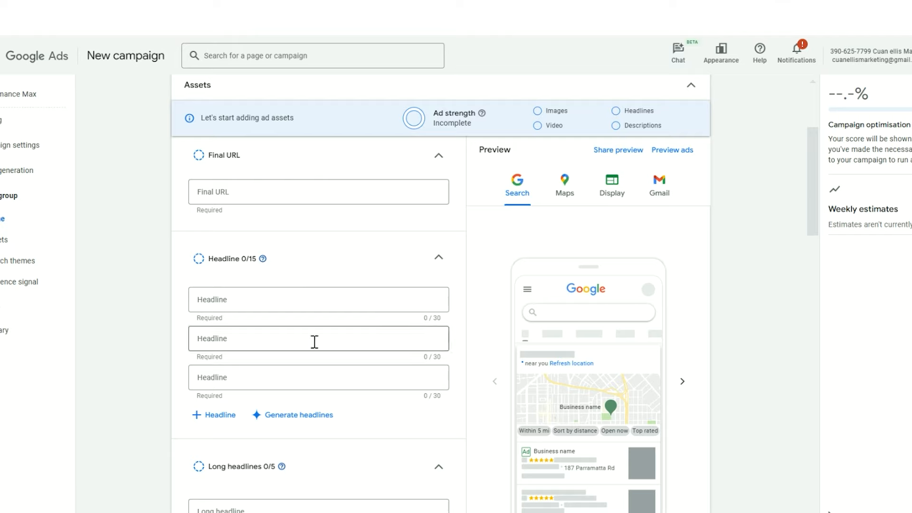
pyautogui.scroll(-4, 313, 341)
pyautogui.scroll(-2, 313, 341)
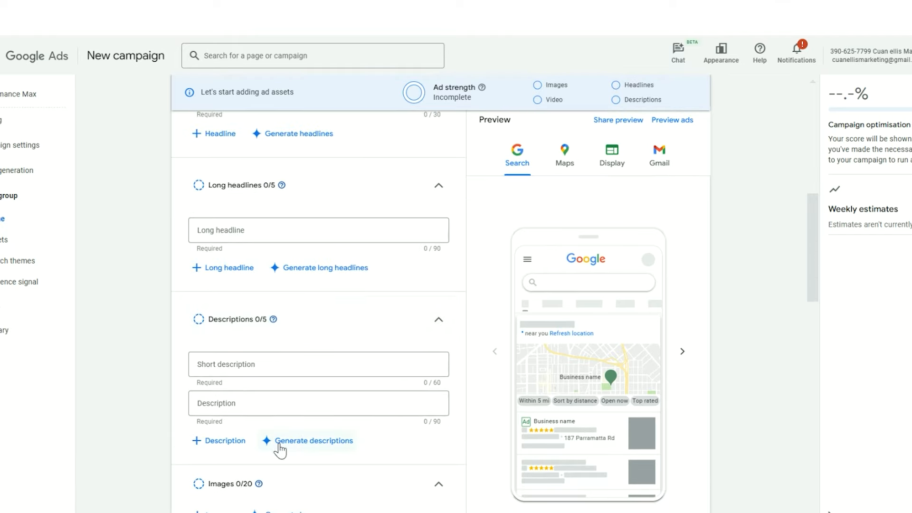
pyautogui.scroll(-1, 281, 452)
pyautogui.scroll(4, 423, 226)
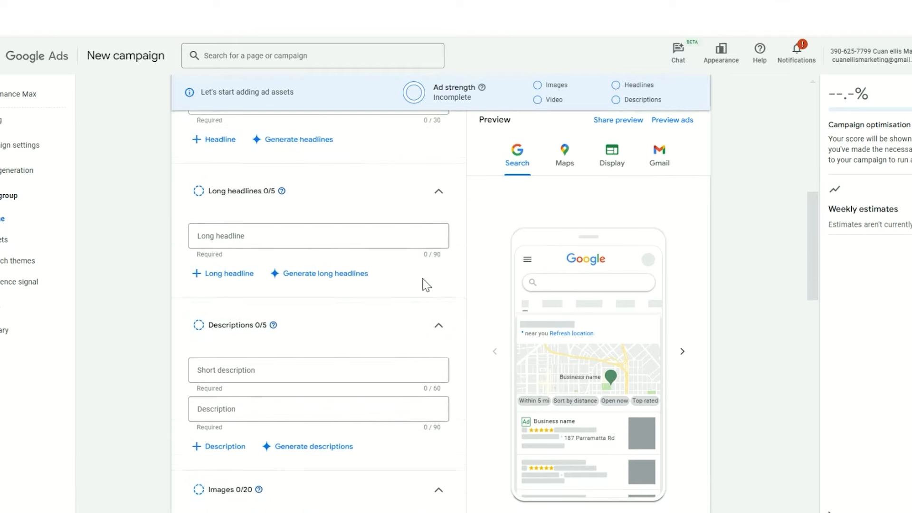
pyautogui.scroll(6, 423, 286)
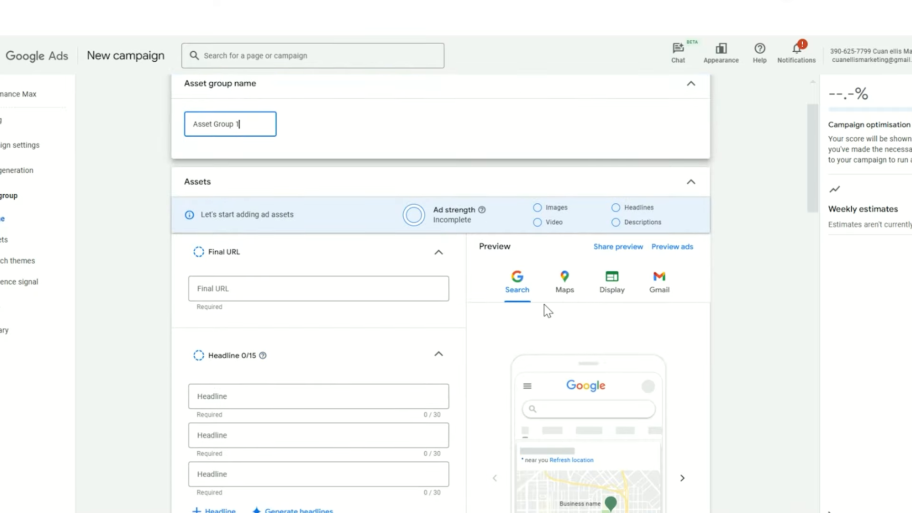
pyautogui.scroll(-2, 534, 344)
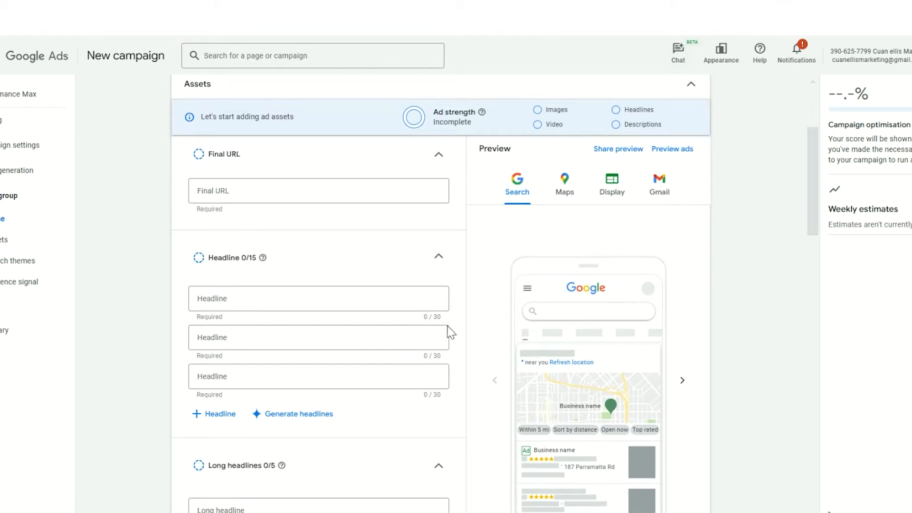
pyautogui.scroll(-1, 559, 359)
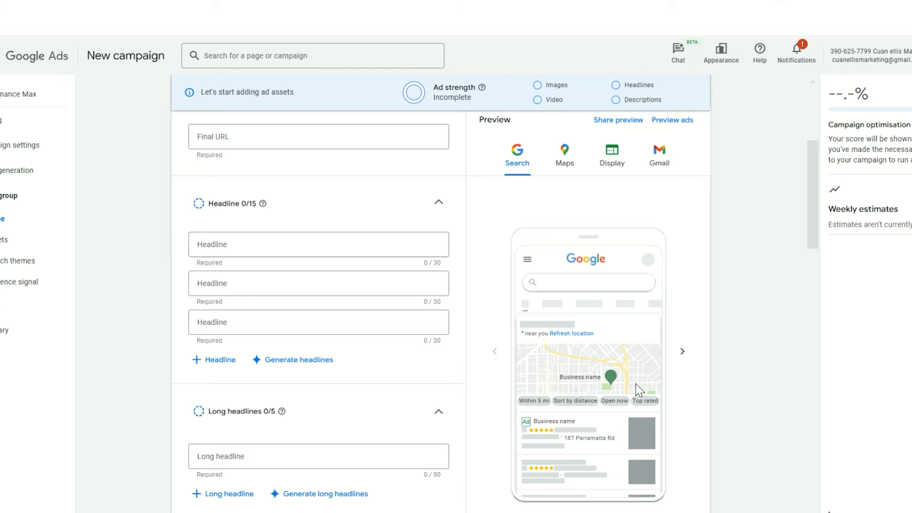
# Switch the ad preview to the Display format and inspect its store info and directions buttons.
pyautogui.click(603, 156)
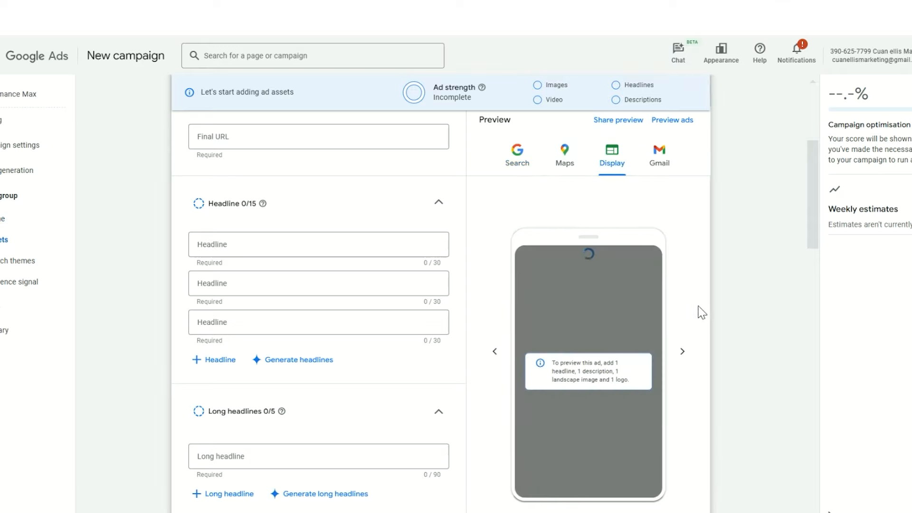
pyautogui.scroll(-1, 494, 256)
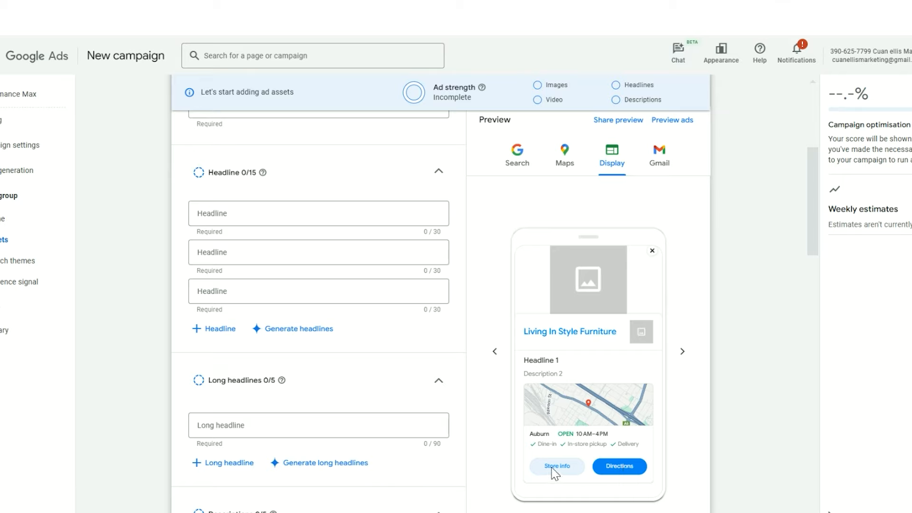
pyautogui.click(563, 452)
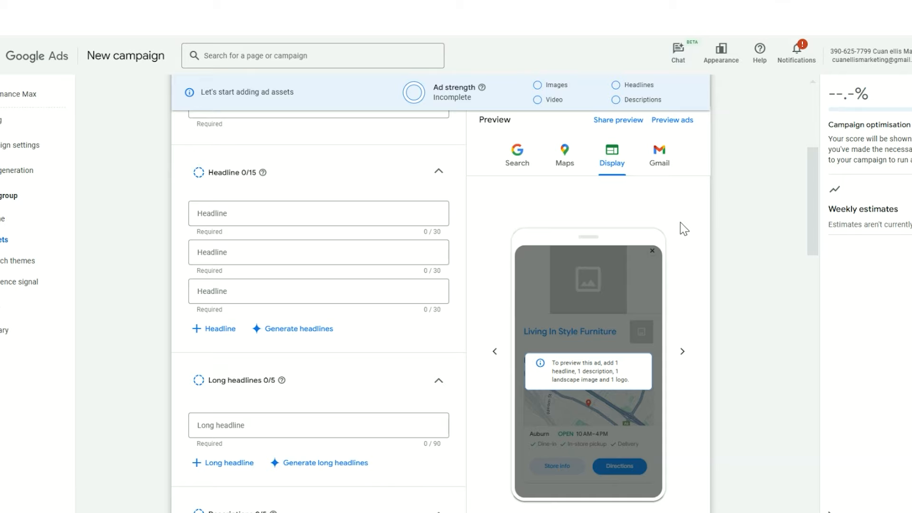
# Examine the remaining asset fields for images, logos and business name, and the search themes and audience signal sections.
pyautogui.scroll(-15, 684, 229)
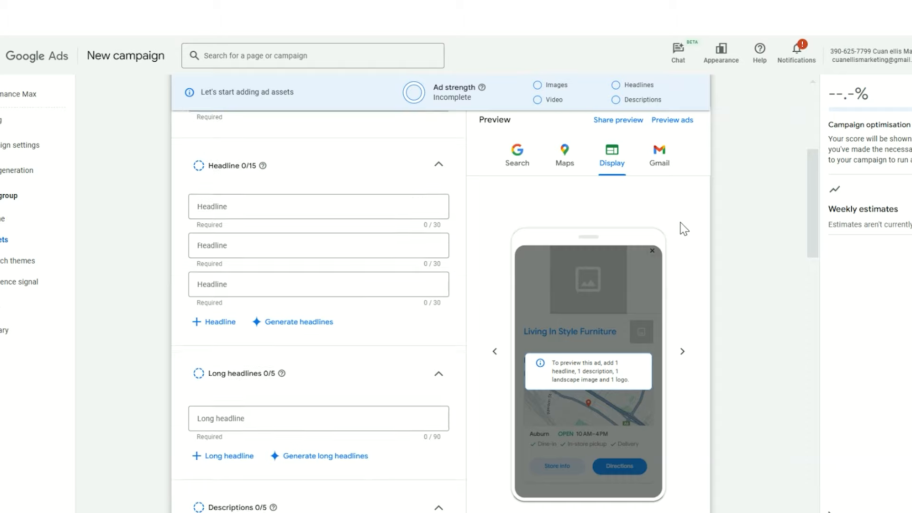
pyautogui.scroll(-6, 684, 229)
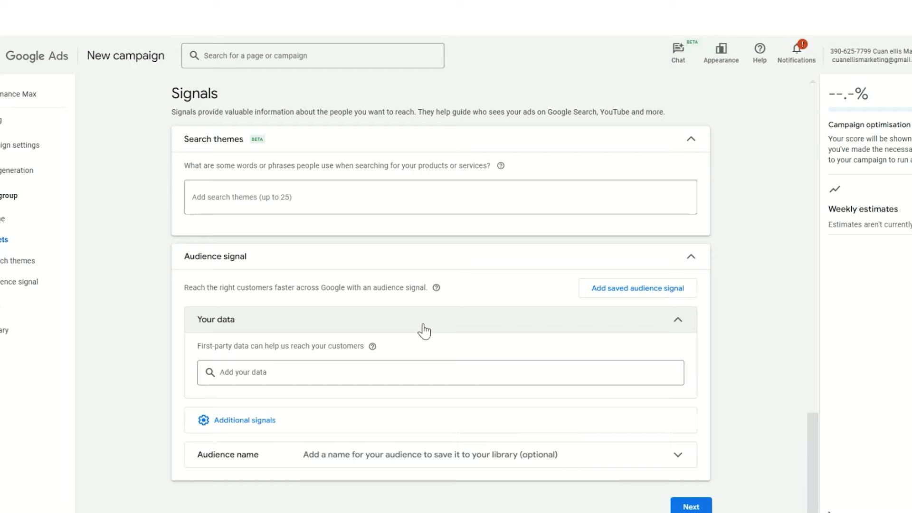
pyautogui.scroll(12, 423, 325)
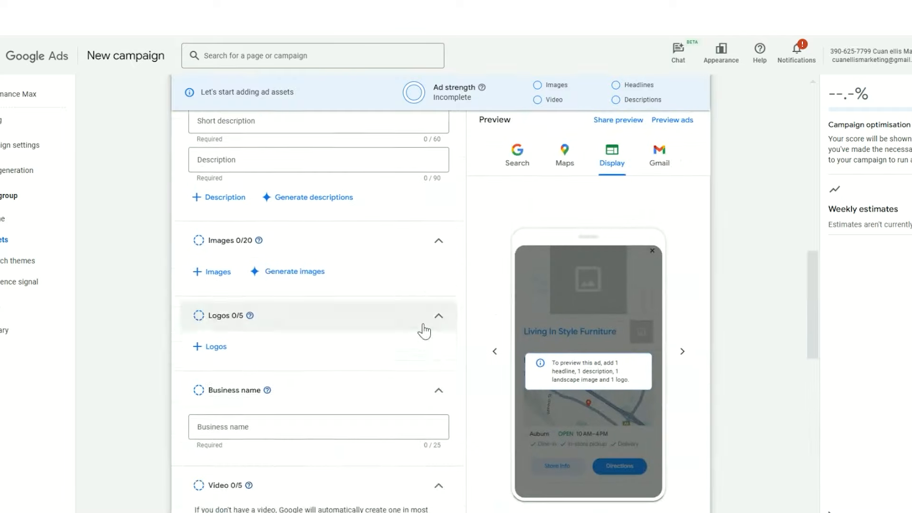
pyautogui.scroll(-12, 423, 325)
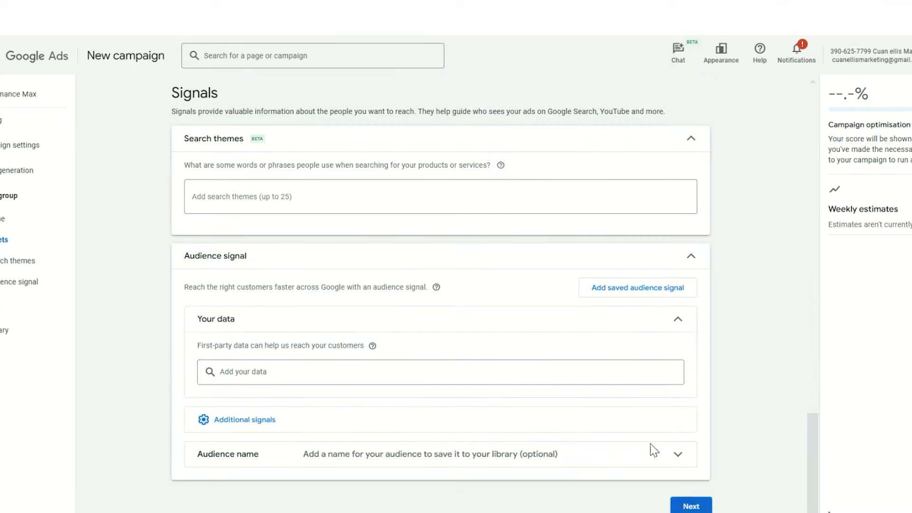